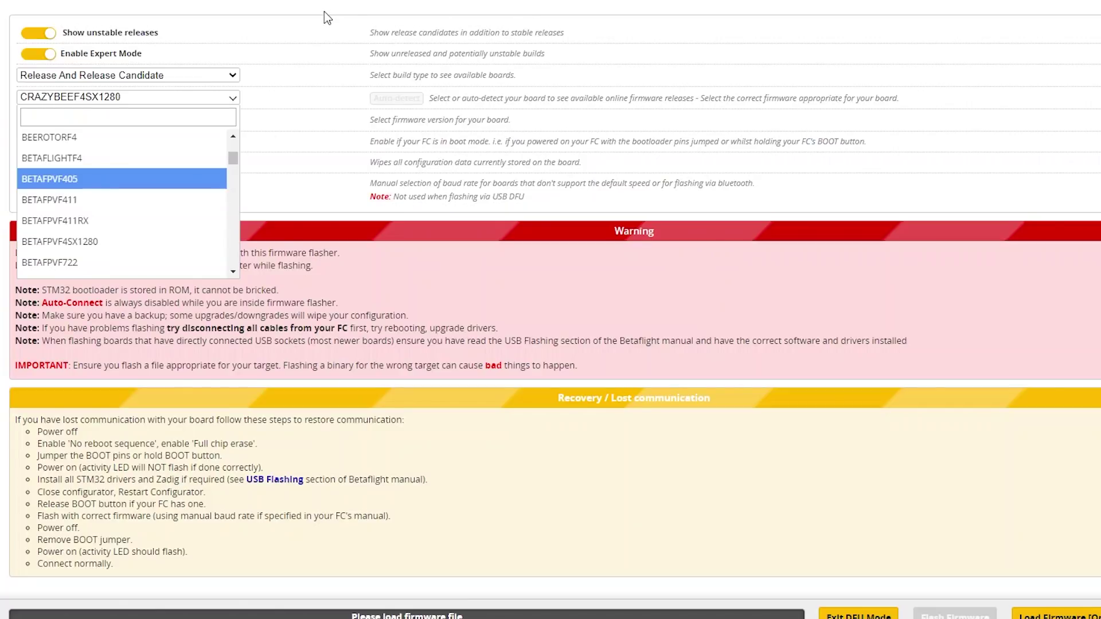
Step: Keep CRAZYBEEF4SX1280 as the board, enable Full chip erase, and load 4.3.0-RC1 online firmware
{"action": "left_click", "coordinate": [327, 17]}
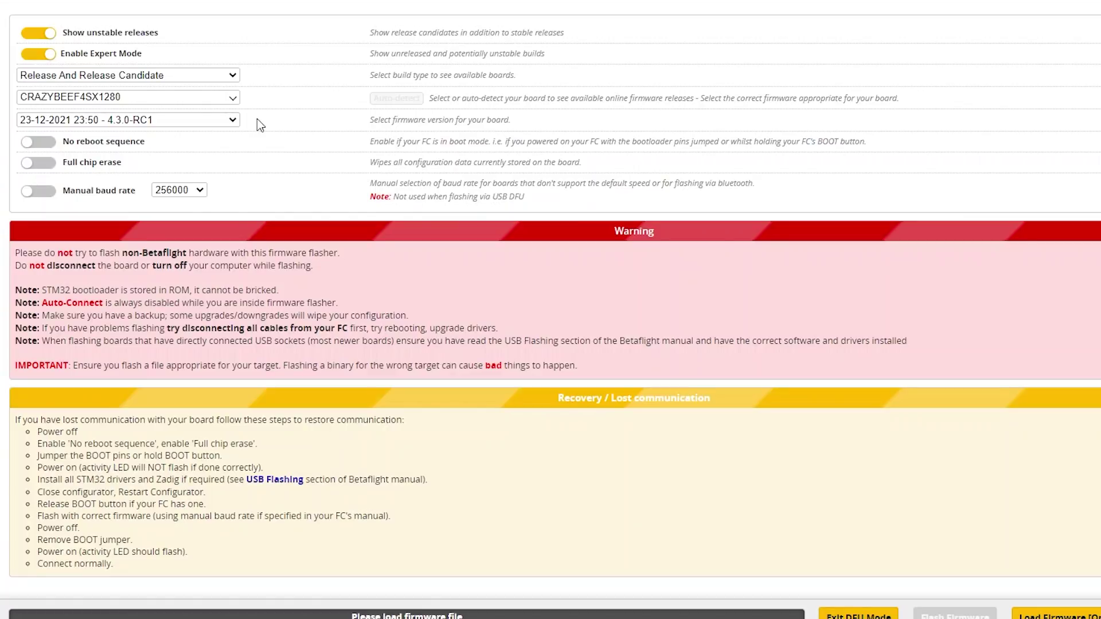
{"action": "left_click", "coordinate": [46, 171]}
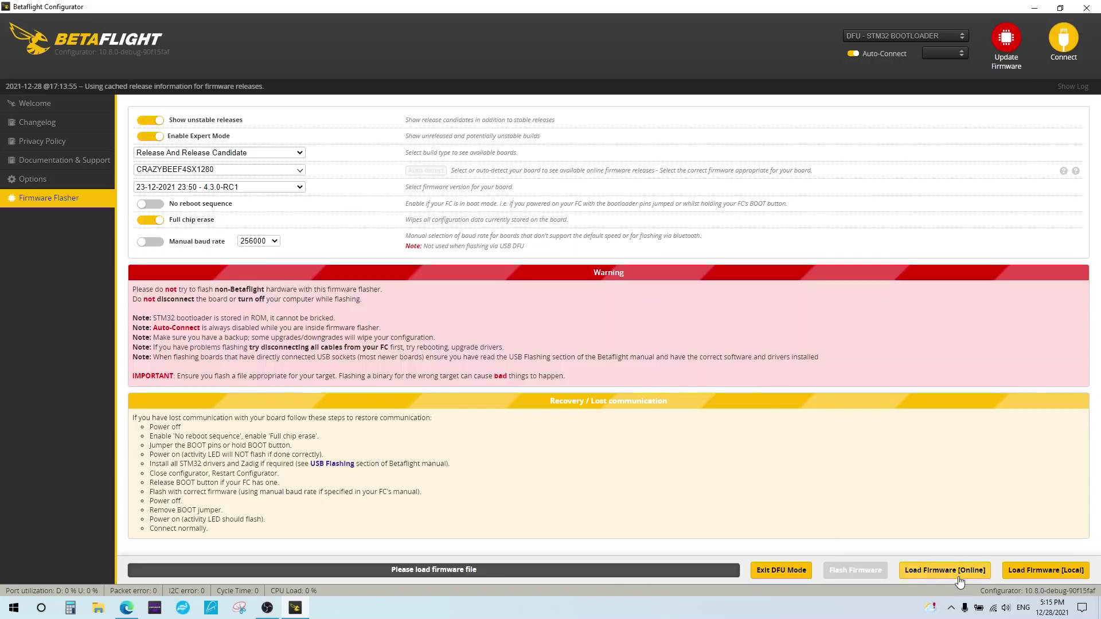
{"action": "left_click", "coordinate": [958, 578]}
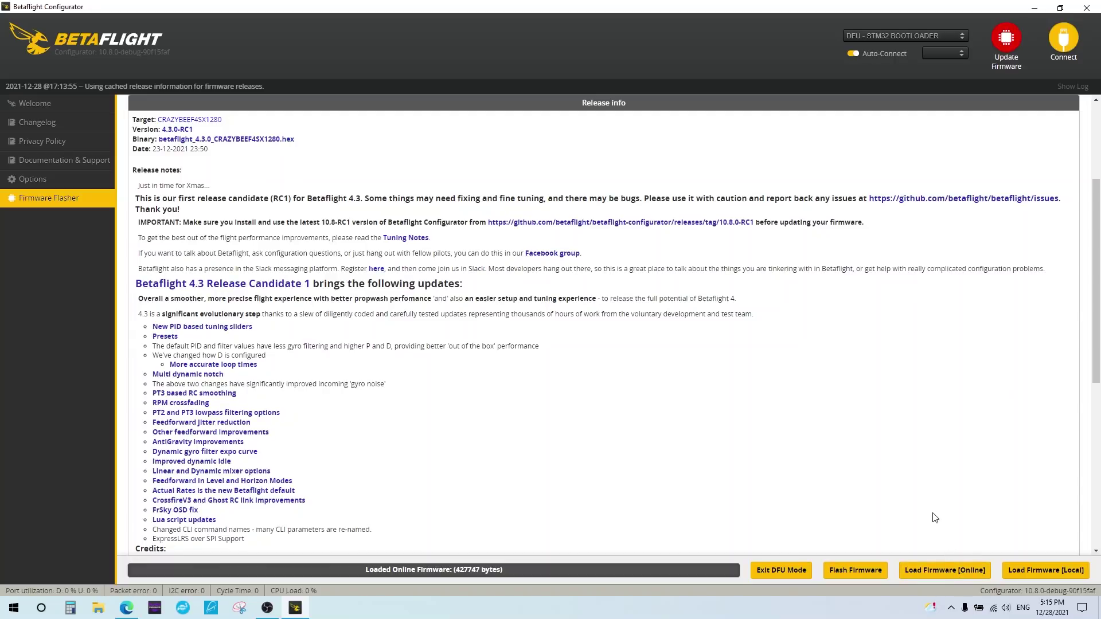
Step: Flash Betaflight 4.3.0, connect to the board past the warning, and open the CLI and File Explorer
{"action": "left_click", "coordinate": [871, 572]}
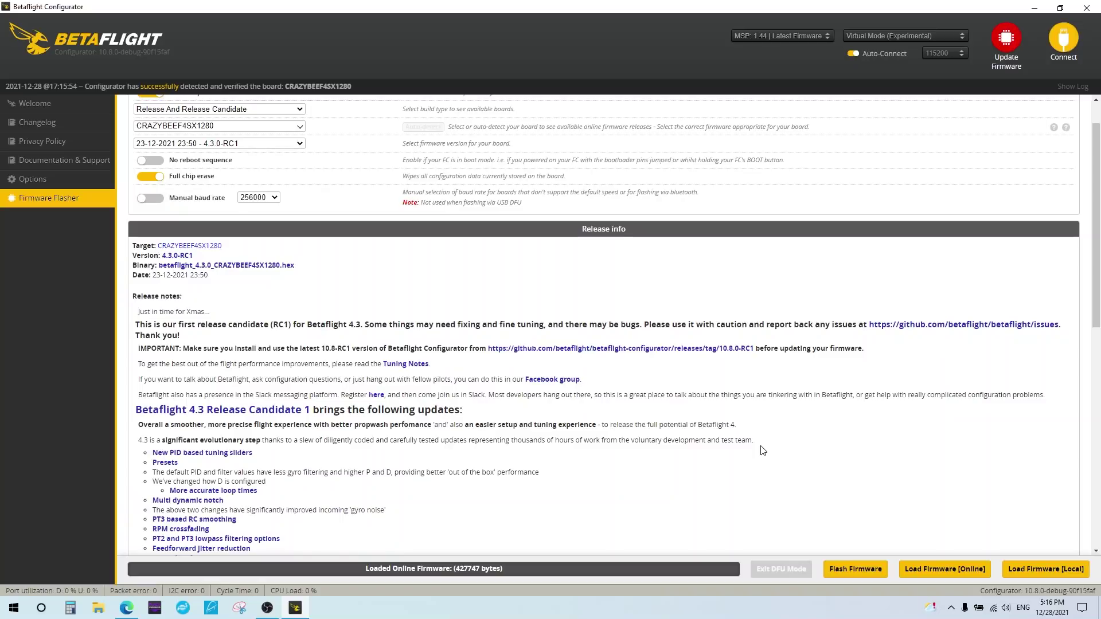
{"action": "left_click", "coordinate": [1057, 43]}
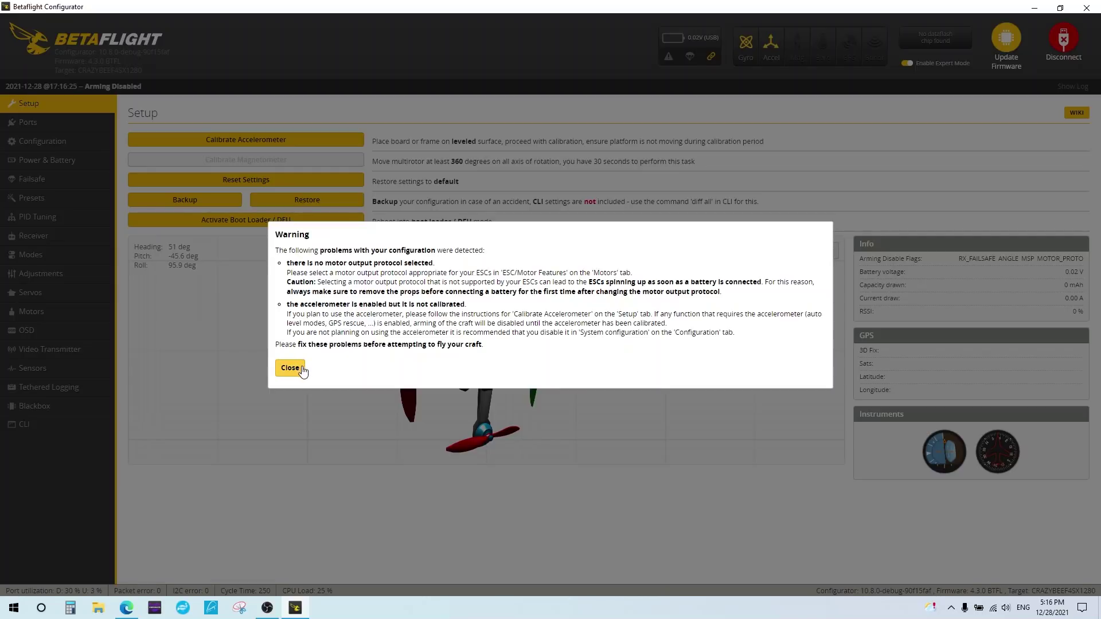
{"action": "left_click", "coordinate": [302, 370]}
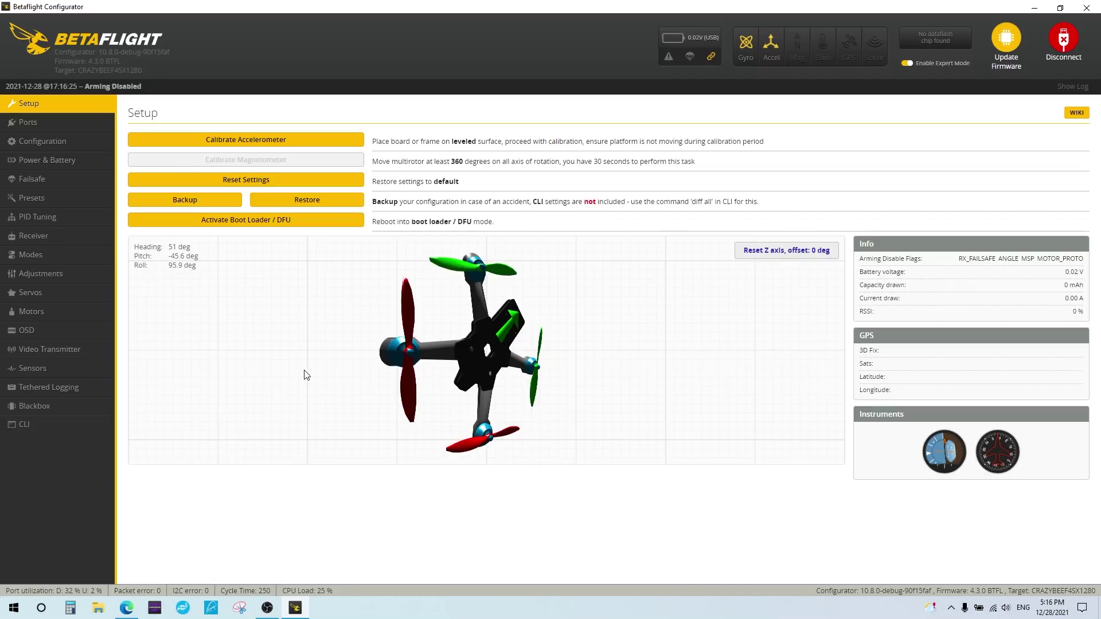
{"action": "left_click", "coordinate": [47, 430]}
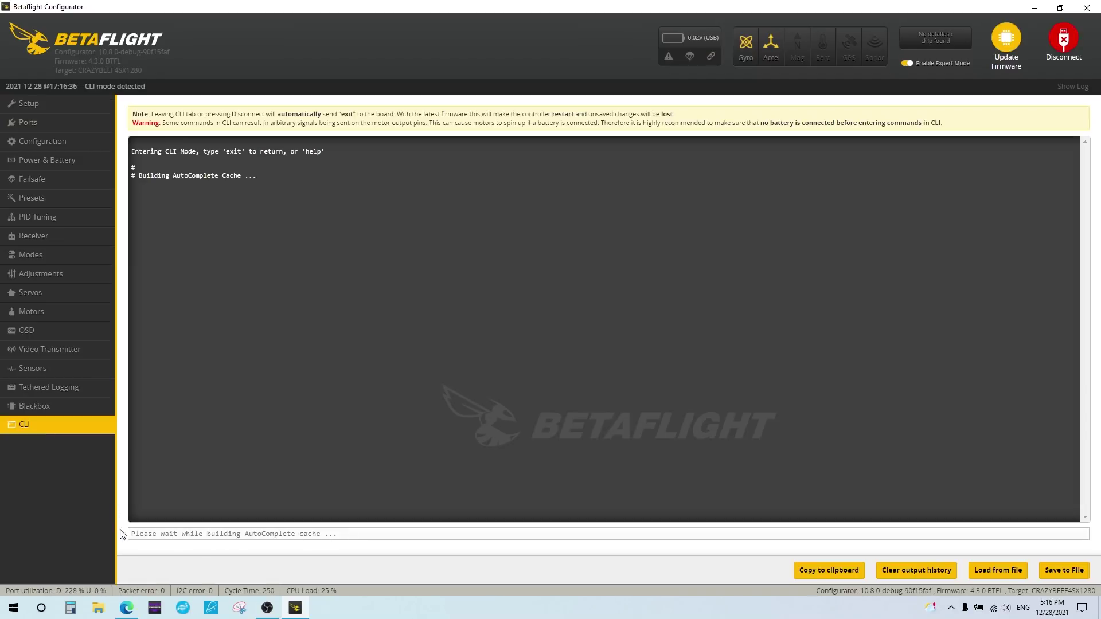
{"action": "left_click", "coordinate": [103, 612]}
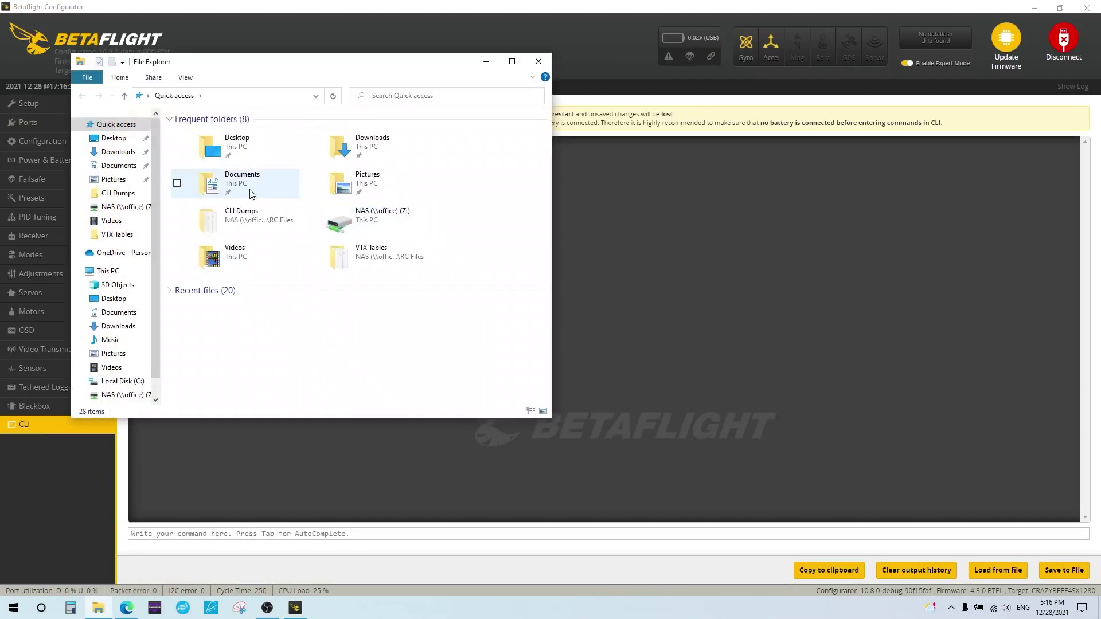
Step: Open BTFL_cli_ELRSF4_20211228_170949.txt from Downloads in Notepad
{"action": "left_click", "coordinate": [106, 152]}
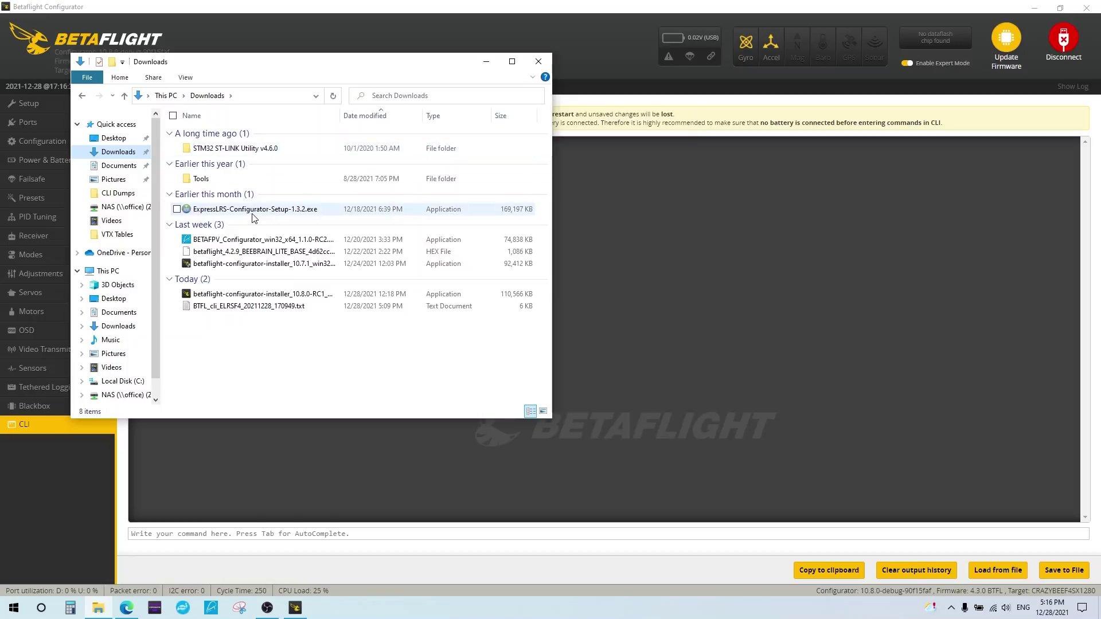
{"action": "left_click", "coordinate": [272, 308]}
{"action": "double_click", "coordinate": [271, 308]}
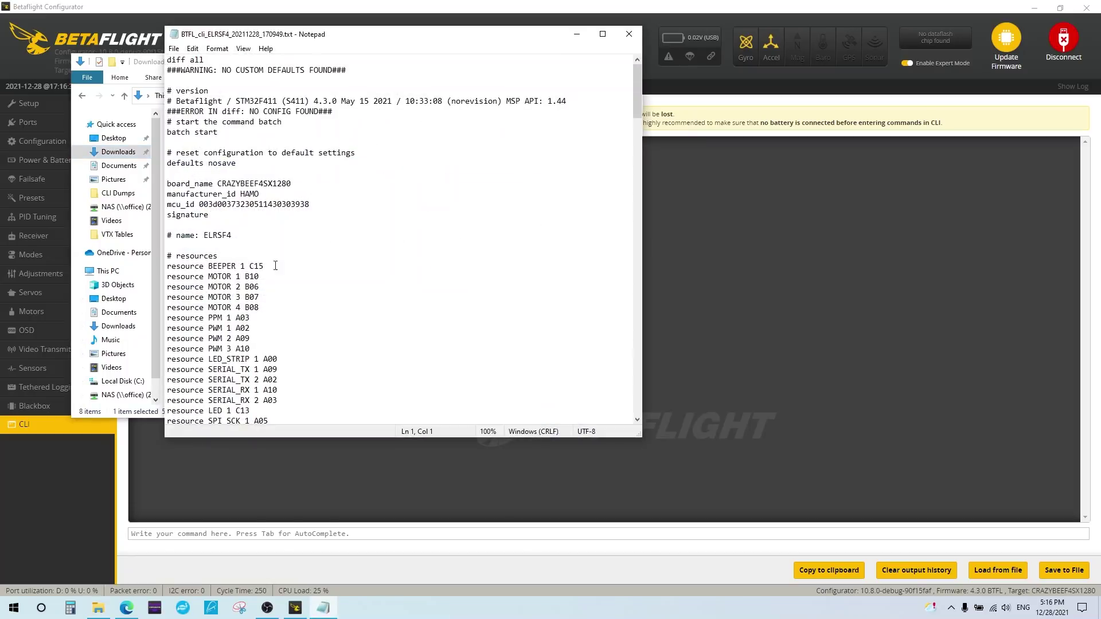
Step: Select the backup commands from '# version' through the final save line, then return to Betaflight
{"action": "left_click_drag", "start_coordinate": [166, 90], "coordinate": [265, 281]}
{"action": "scroll", "coordinate": [265, 281], "scroll_direction": "down", "scroll_amount": 10}
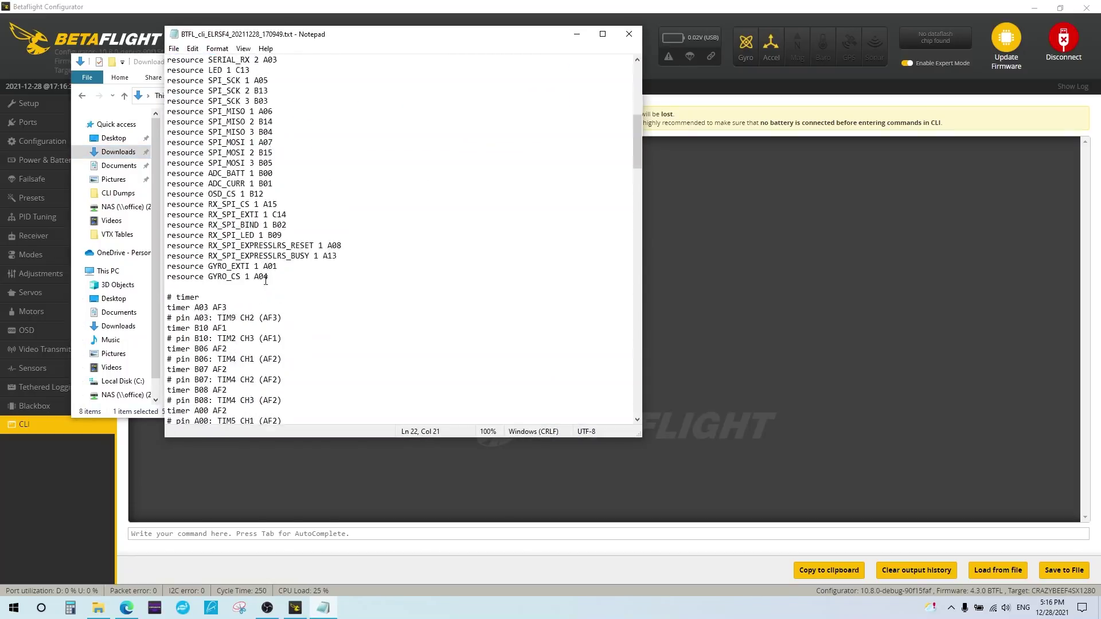
{"action": "scroll", "coordinate": [266, 281], "scroll_direction": "down", "scroll_amount": 20}
{"action": "scroll", "coordinate": [275, 282], "scroll_direction": "down", "scroll_amount": 20}
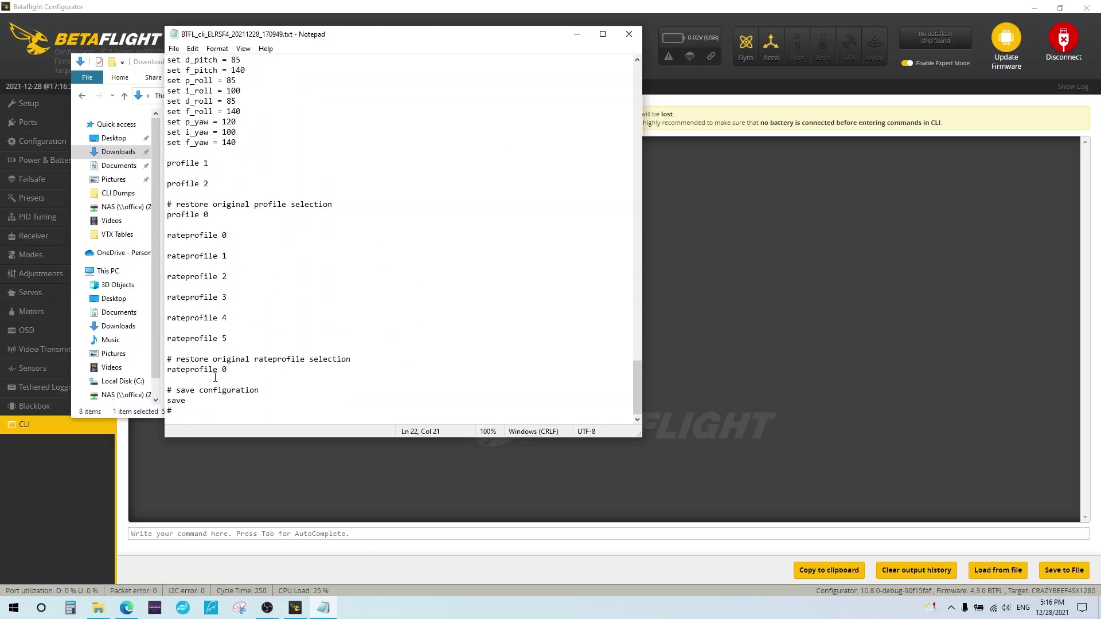
{"action": "left_click", "coordinate": [203, 400], "text": "shift"}
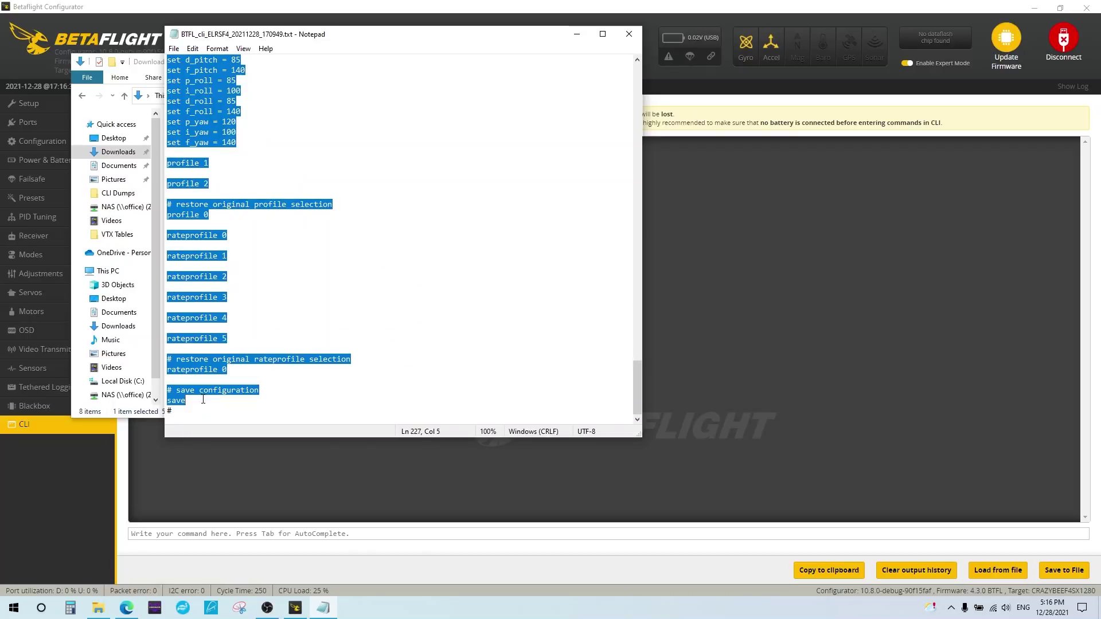
{"action": "left_click", "coordinate": [707, 175]}
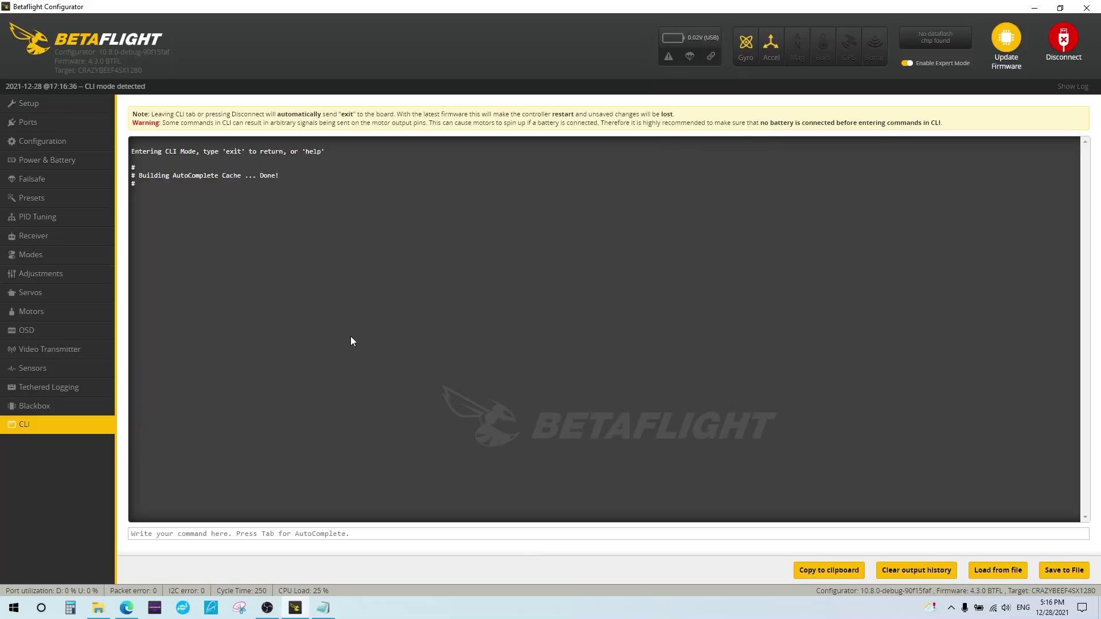
Step: Send the backup commands, ending with save, through the CLI input
{"action": "left_click", "coordinate": [184, 533]}
{"action": "type", "text": "save"}
{"action": "key", "text": "Return"}
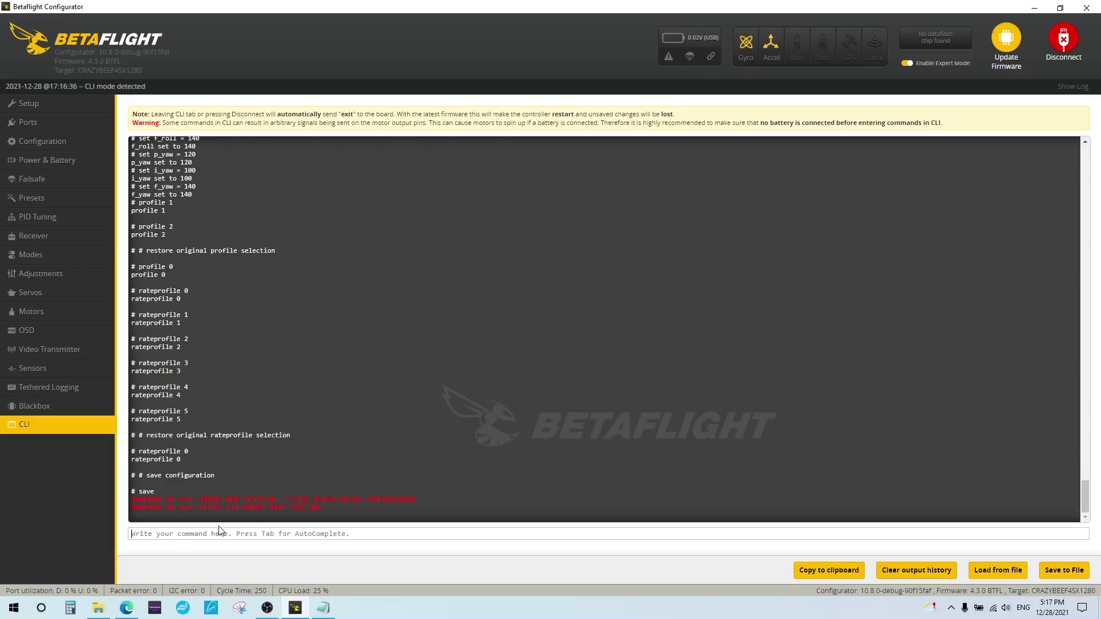
Step: Review the CLI output and run save again to store the restored configuration
{"action": "scroll", "coordinate": [275, 485], "scroll_direction": "up", "scroll_amount": 5}
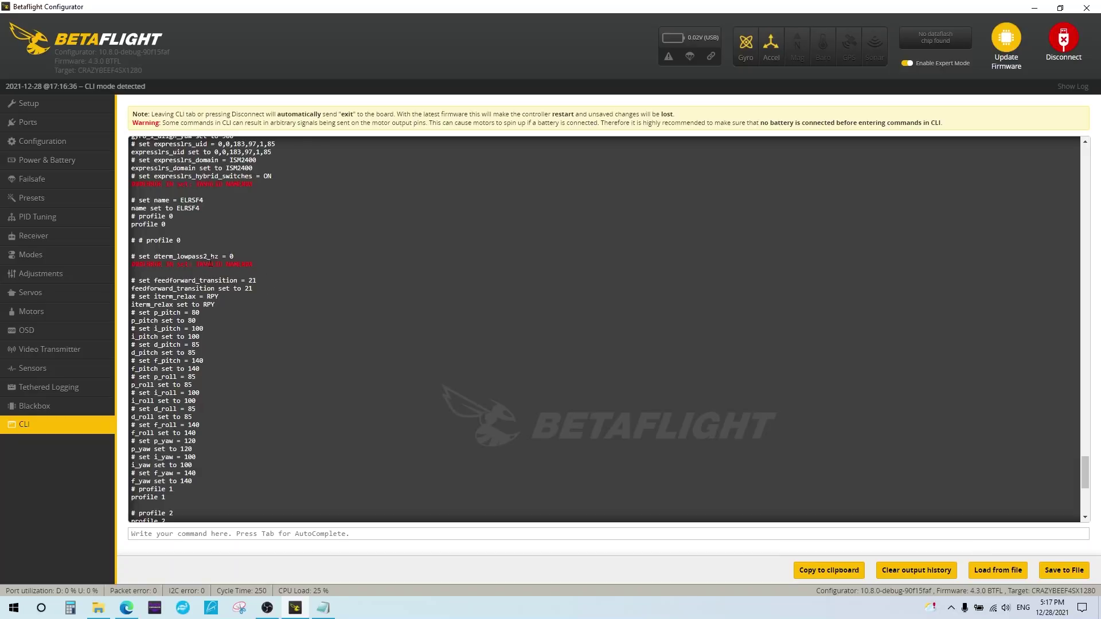
{"action": "scroll", "coordinate": [260, 264], "scroll_direction": "up", "scroll_amount": 1}
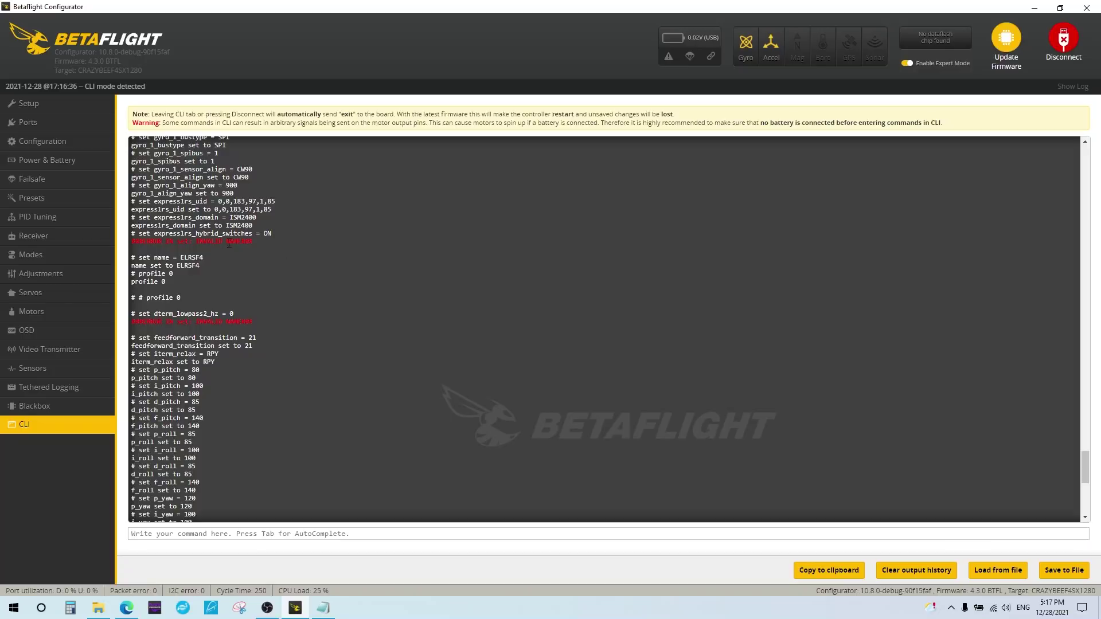
{"action": "scroll", "coordinate": [280, 243], "scroll_direction": "up", "scroll_amount": 20}
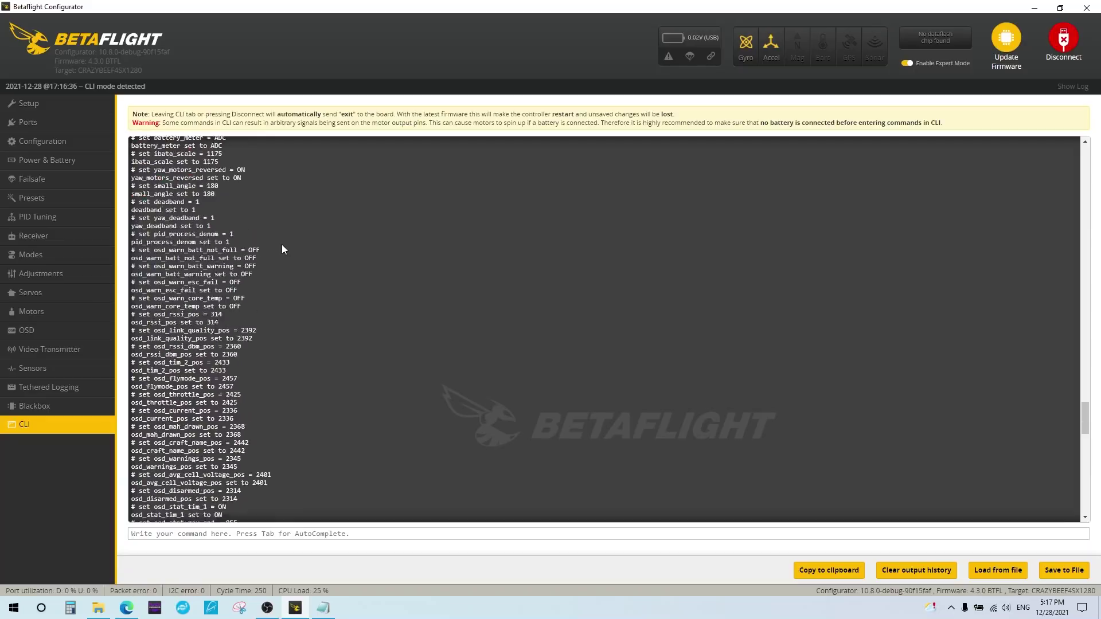
{"action": "scroll", "coordinate": [269, 229], "scroll_direction": "up", "scroll_amount": 1}
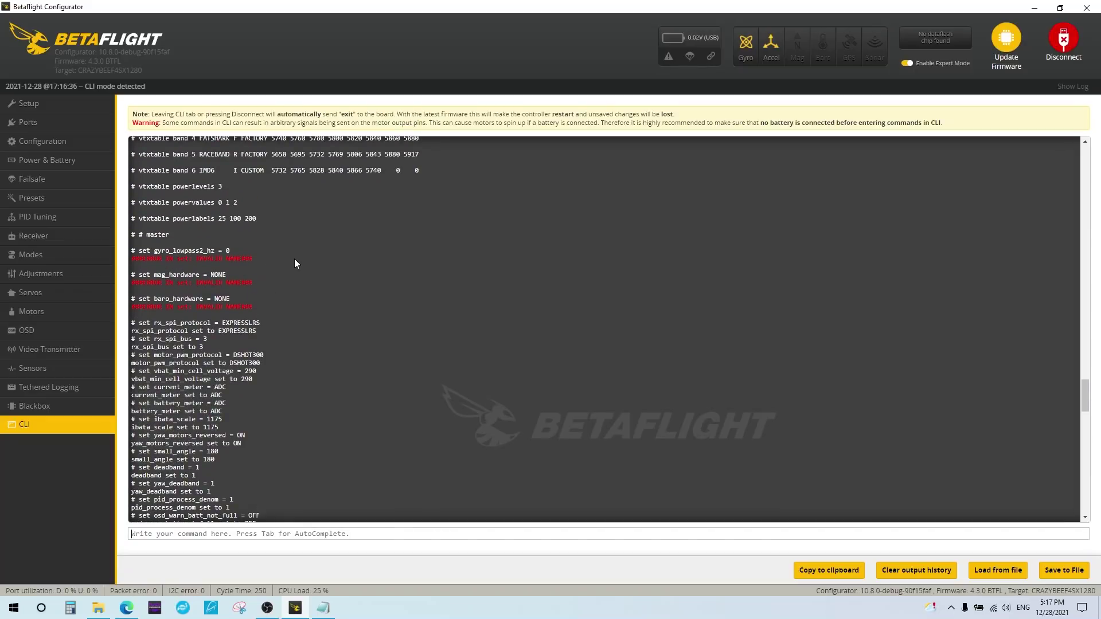
{"action": "scroll", "coordinate": [294, 259], "scroll_direction": "up", "scroll_amount": 20}
{"action": "scroll", "coordinate": [295, 259], "scroll_direction": "up", "scroll_amount": 20}
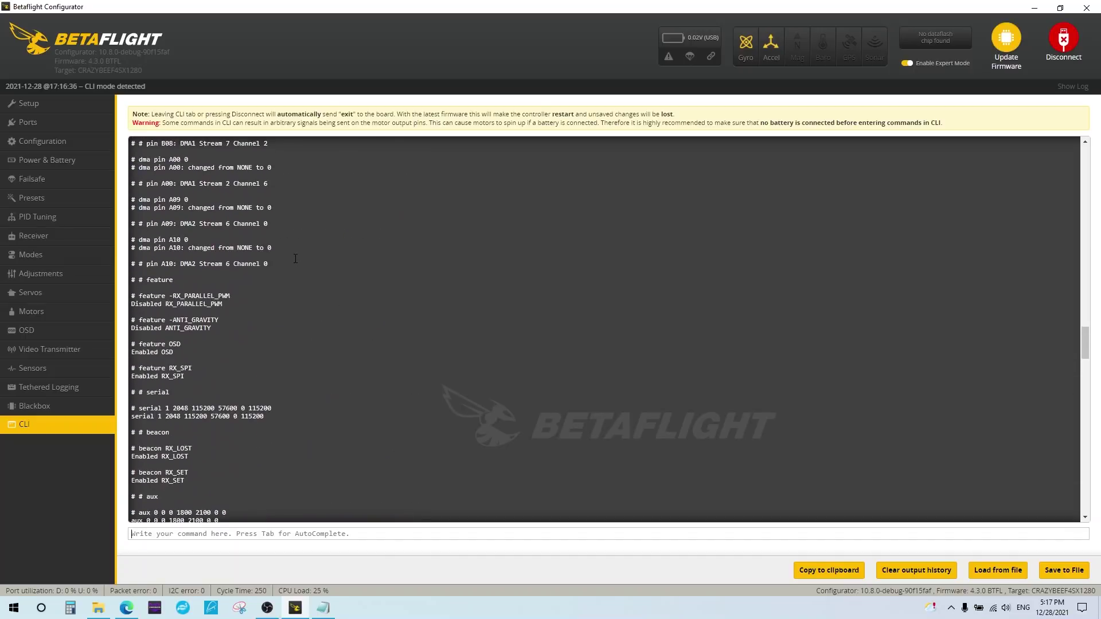
{"action": "scroll", "coordinate": [295, 258], "scroll_direction": "up", "scroll_amount": 20}
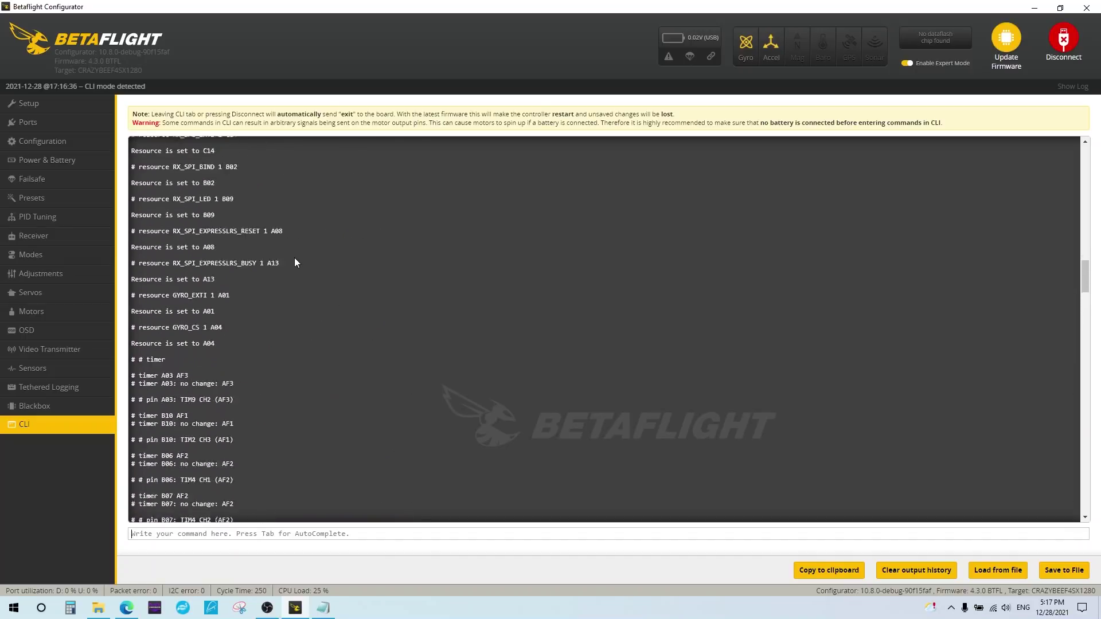
{"action": "scroll", "coordinate": [295, 263], "scroll_direction": "down", "scroll_amount": 20}
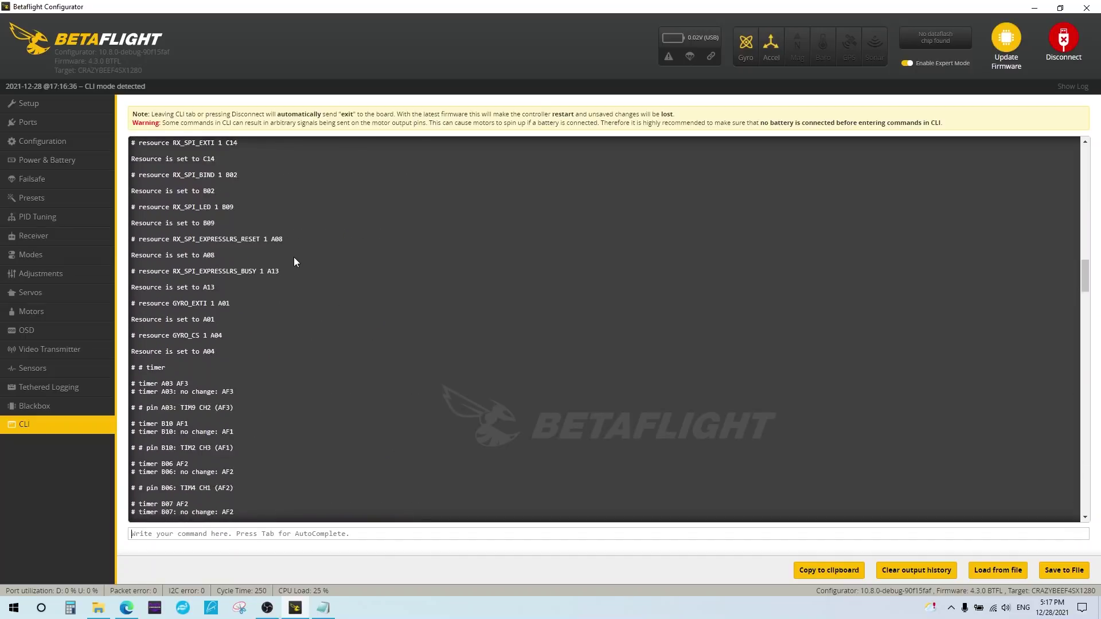
{"action": "scroll", "coordinate": [291, 262], "scroll_direction": "down", "scroll_amount": 20}
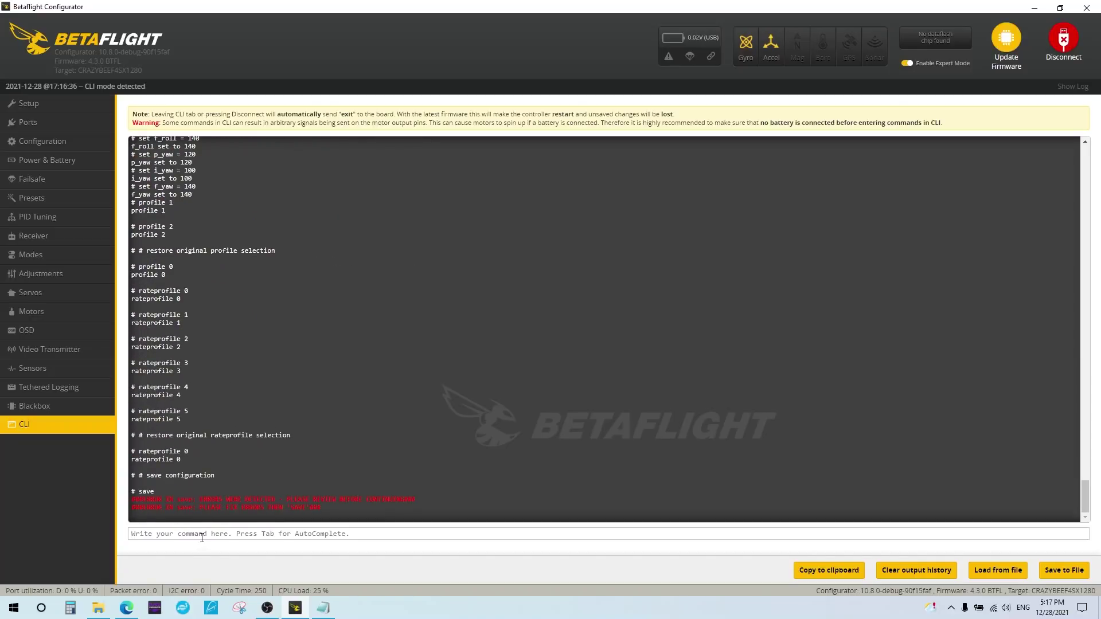
{"action": "type", "text": "save"}
{"action": "key", "text": "Return"}
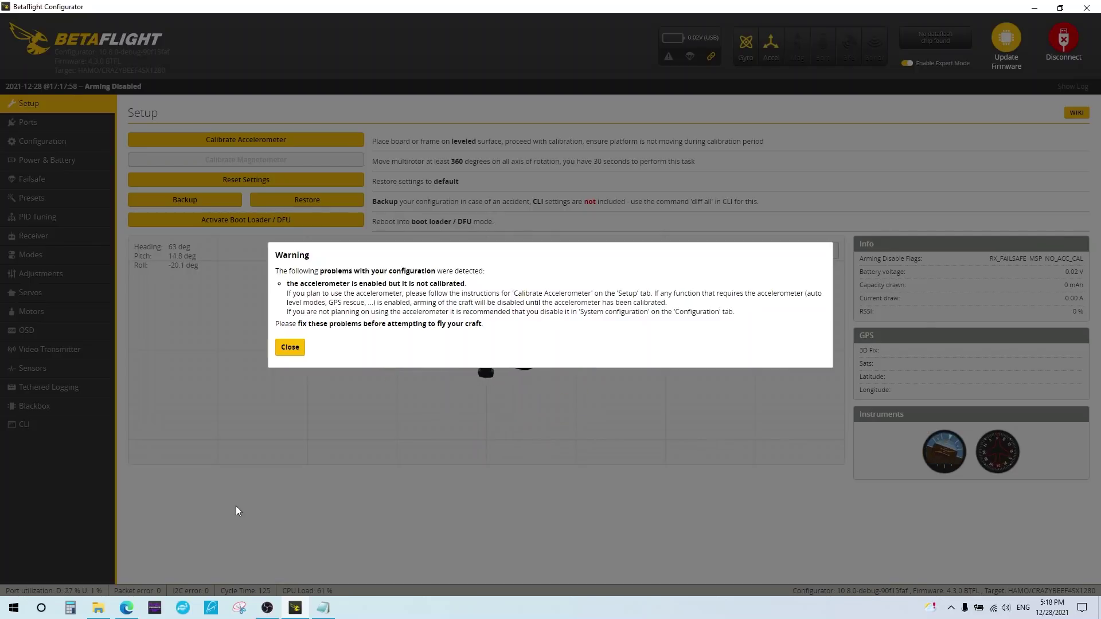
Step: Dismiss the accelerometer warning, calibrate the accelerometer, and view the PID Tuning page
{"action": "left_click", "coordinate": [289, 348]}
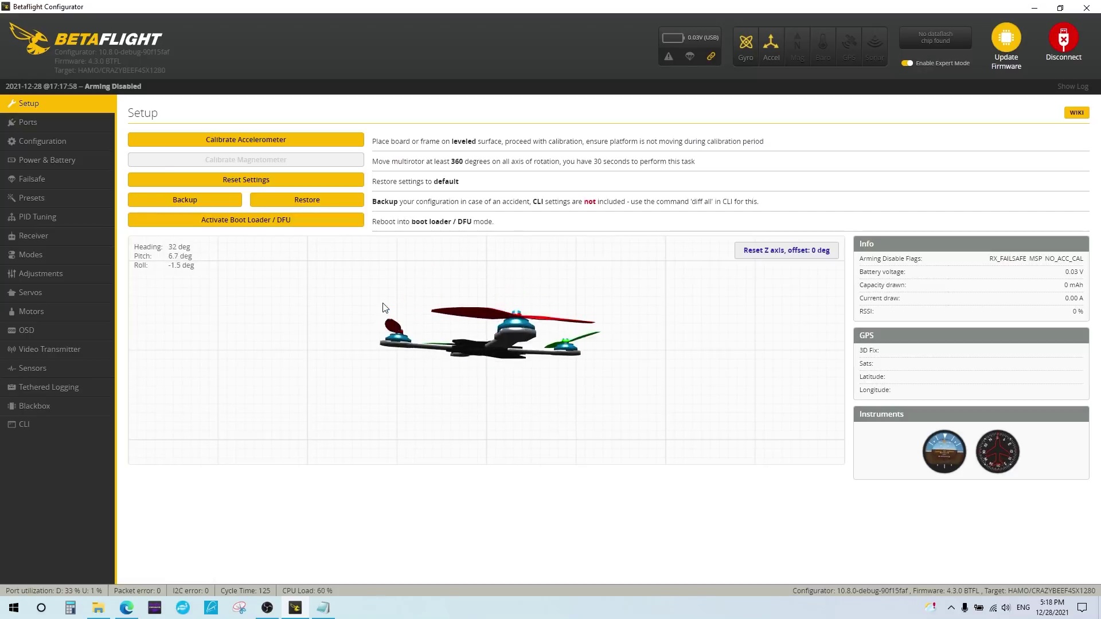
{"action": "left_click", "coordinate": [302, 141]}
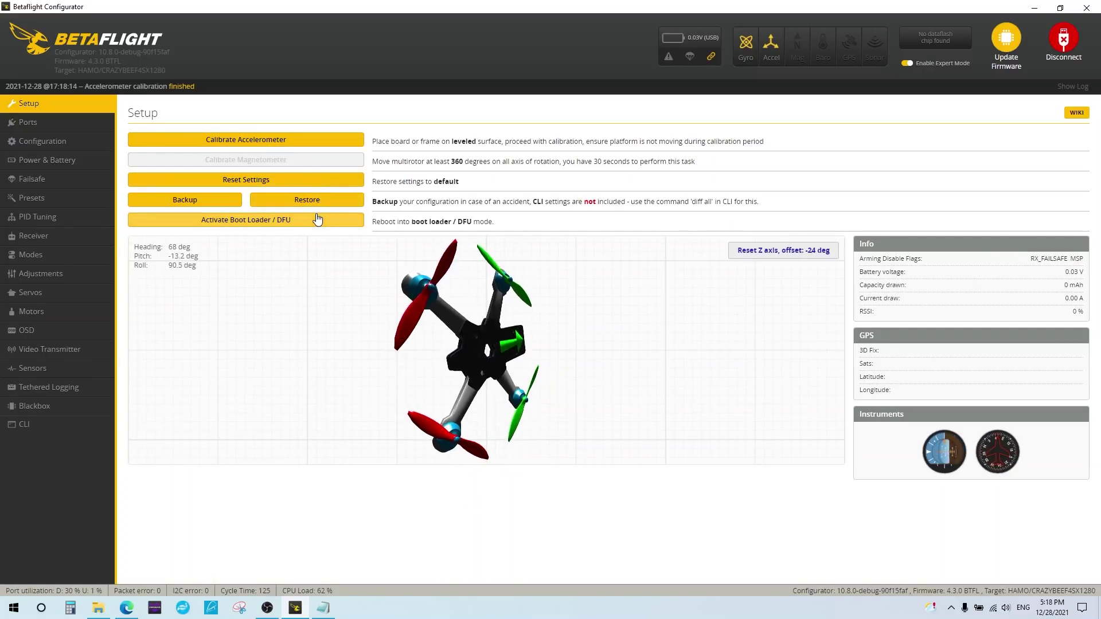
{"action": "left_click", "coordinate": [81, 216]}
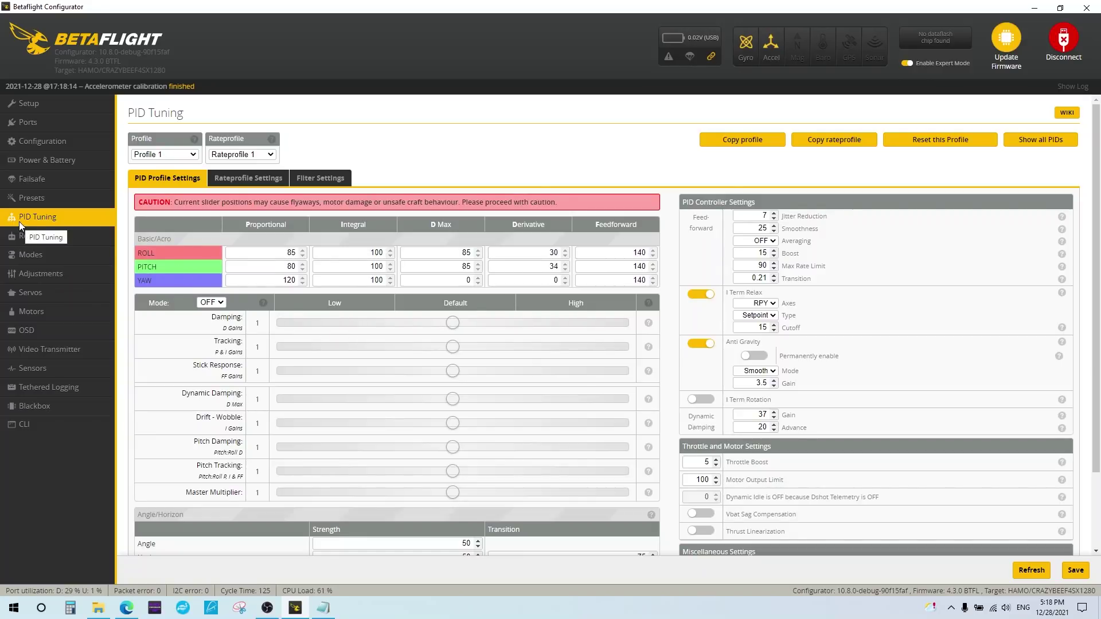
Step: Review the Receiver page (SPI Rx, EXPRESSLRS, AETR1234), then return to the CLI
{"action": "left_click", "coordinate": [52, 236]}
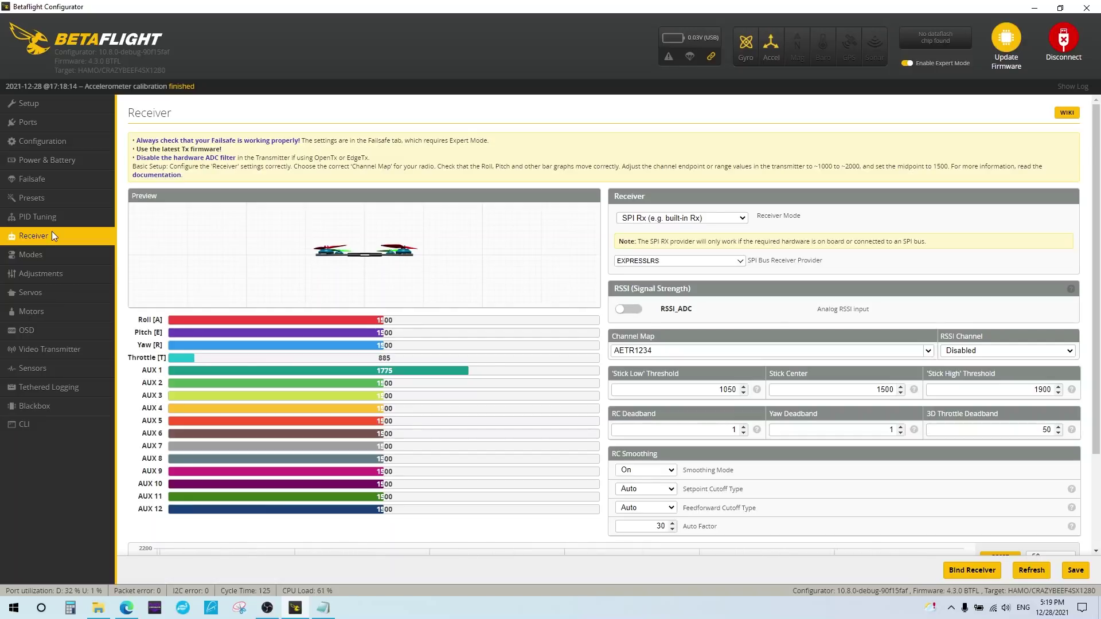
{"action": "left_click", "coordinate": [44, 423]}
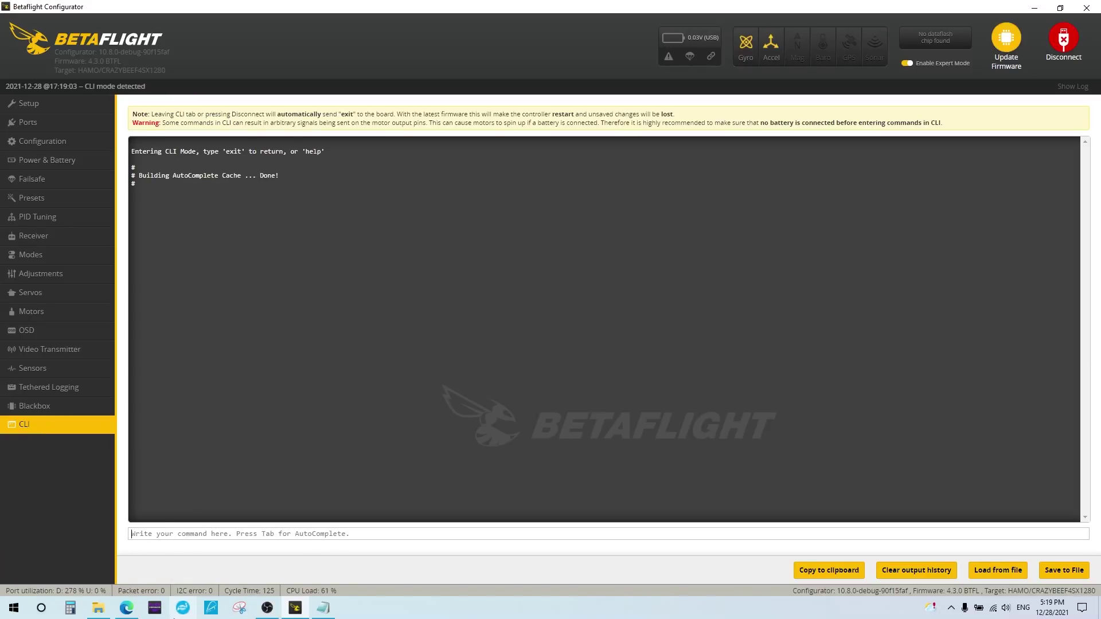
Step: Copy the set expresslrs_uid and save commands from the ExpressLRS SPI Receivers page
{"action": "mouse_move", "coordinate": [133, 603]}
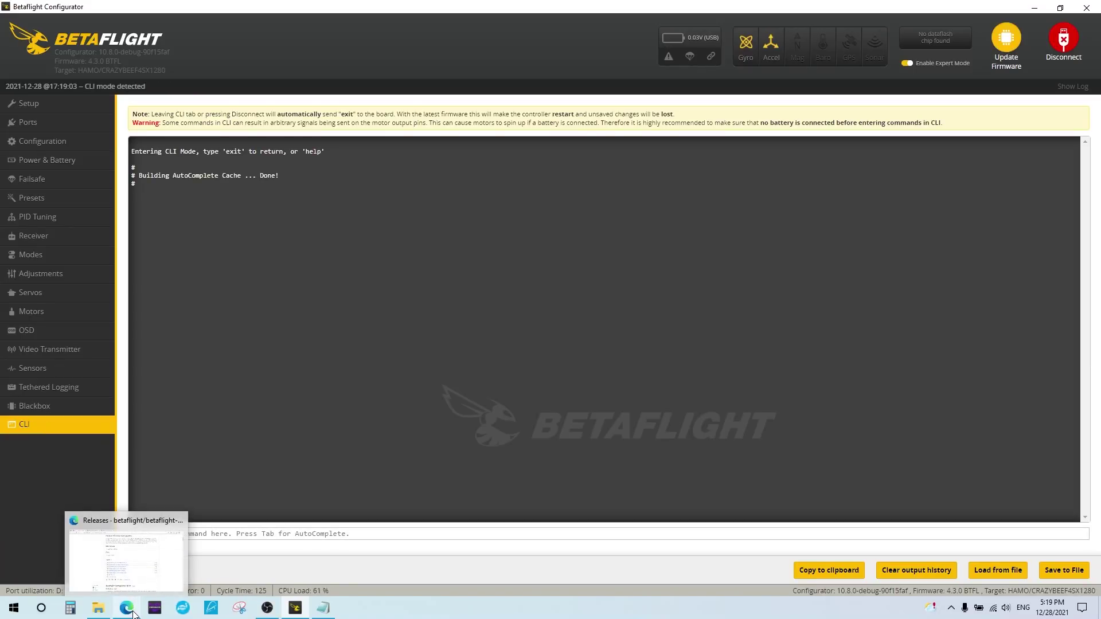
{"action": "left_click", "coordinate": [133, 612]}
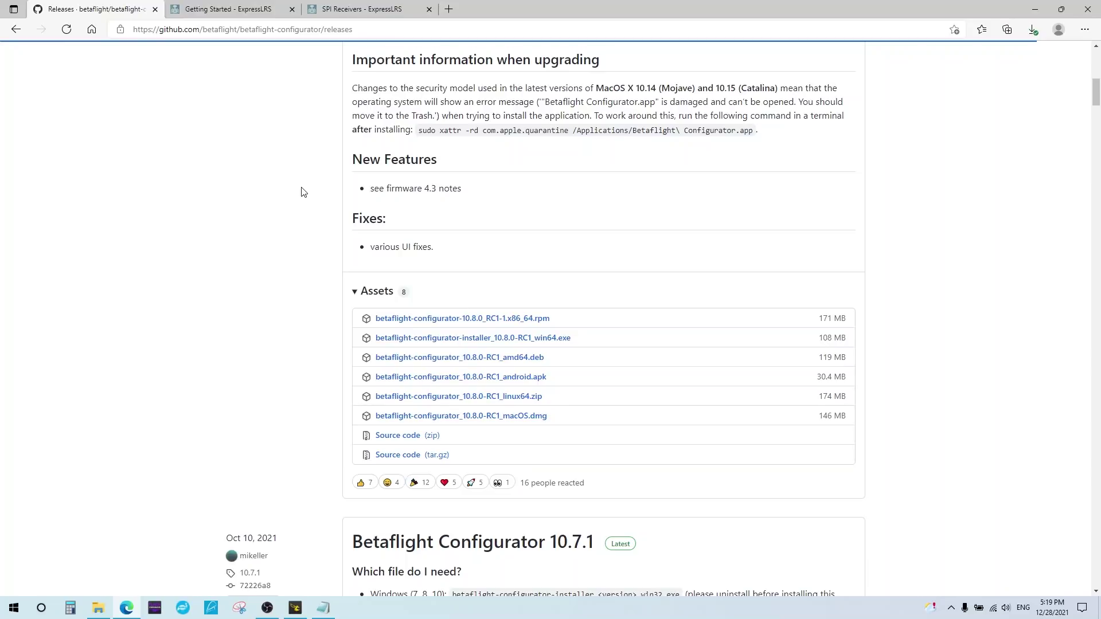
{"action": "left_click", "coordinate": [358, 14]}
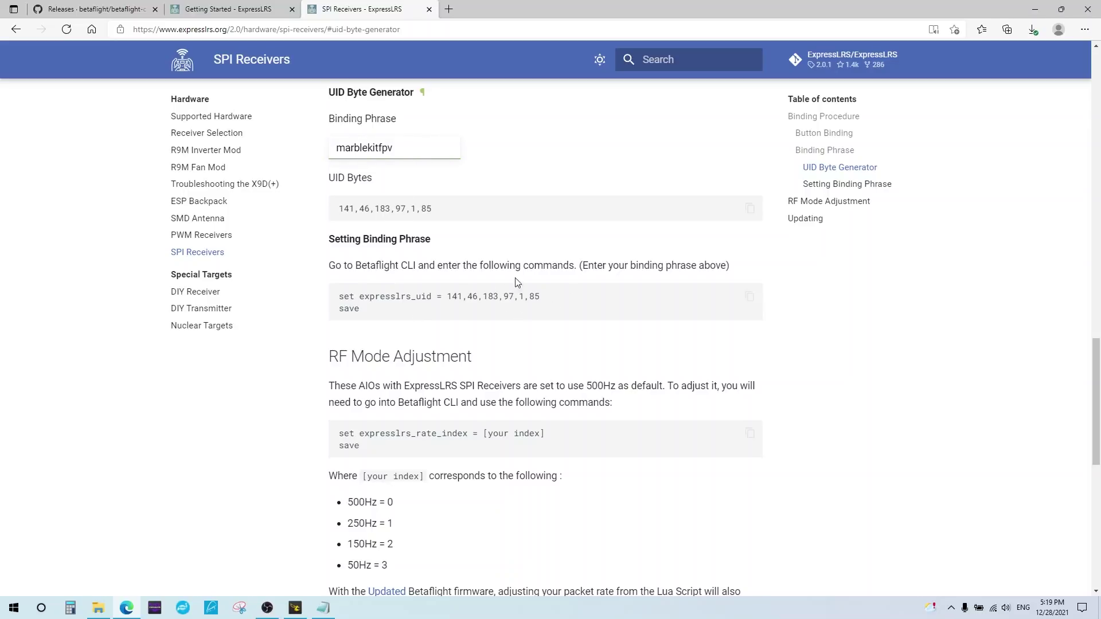
{"action": "triple_click", "coordinate": [363, 313]}
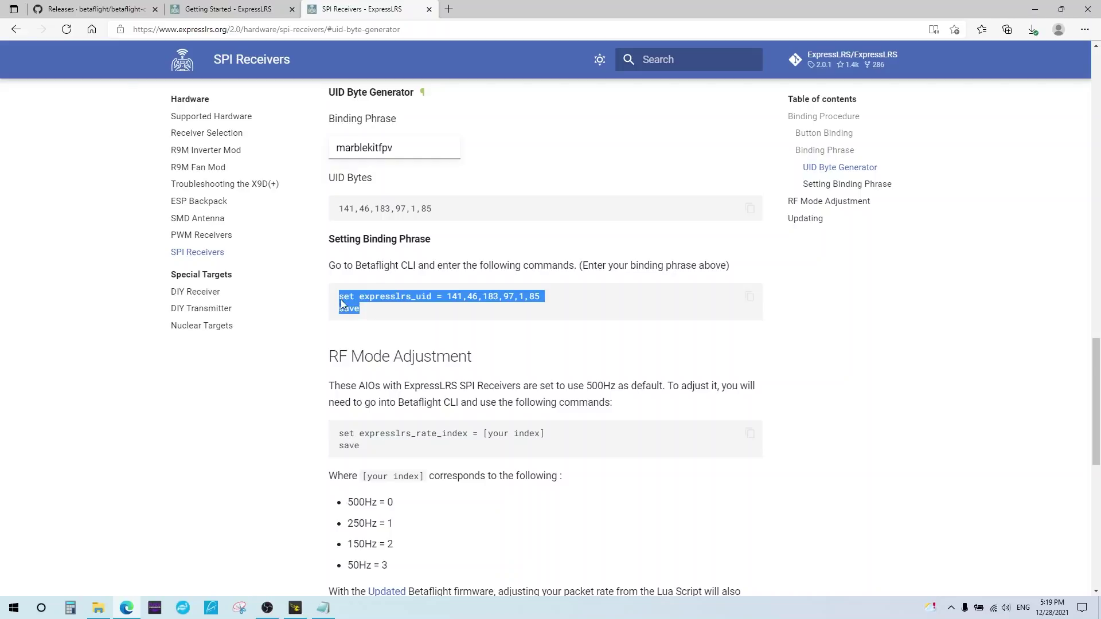
{"action": "key", "text": "ctrl+c"}
Step: Add 'fpv' to the Binding Phrase field, then backspace to restore the original phrase
{"action": "left_click", "coordinate": [405, 144]}
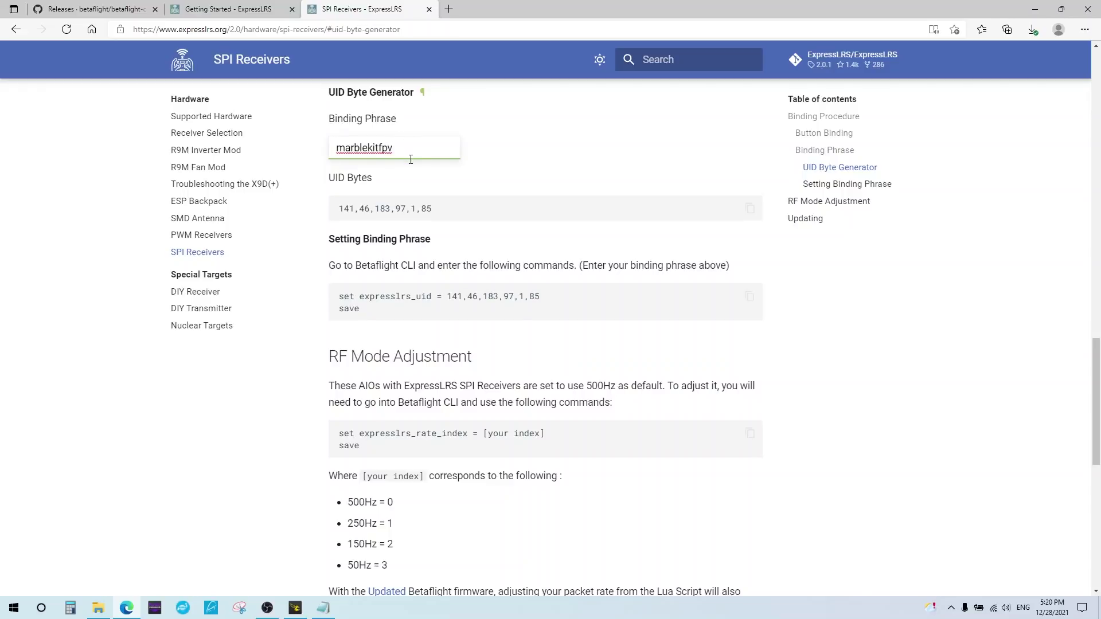
{"action": "type", "text": "fpv"}
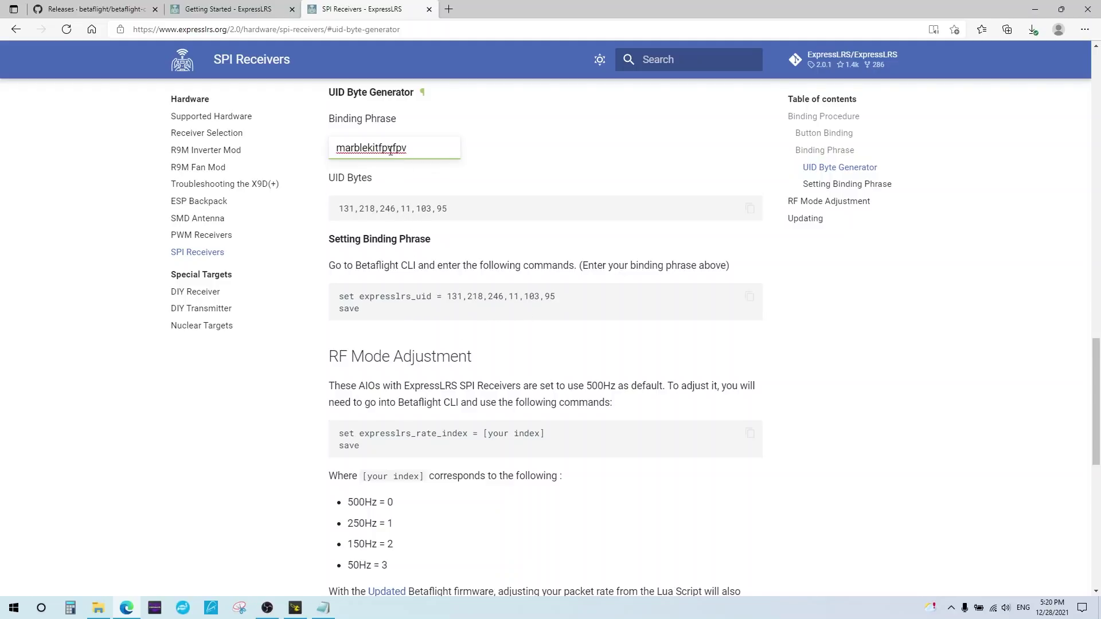
{"action": "key", "text": "BackSpace"}
{"action": "key", "text": "BackSpace"}
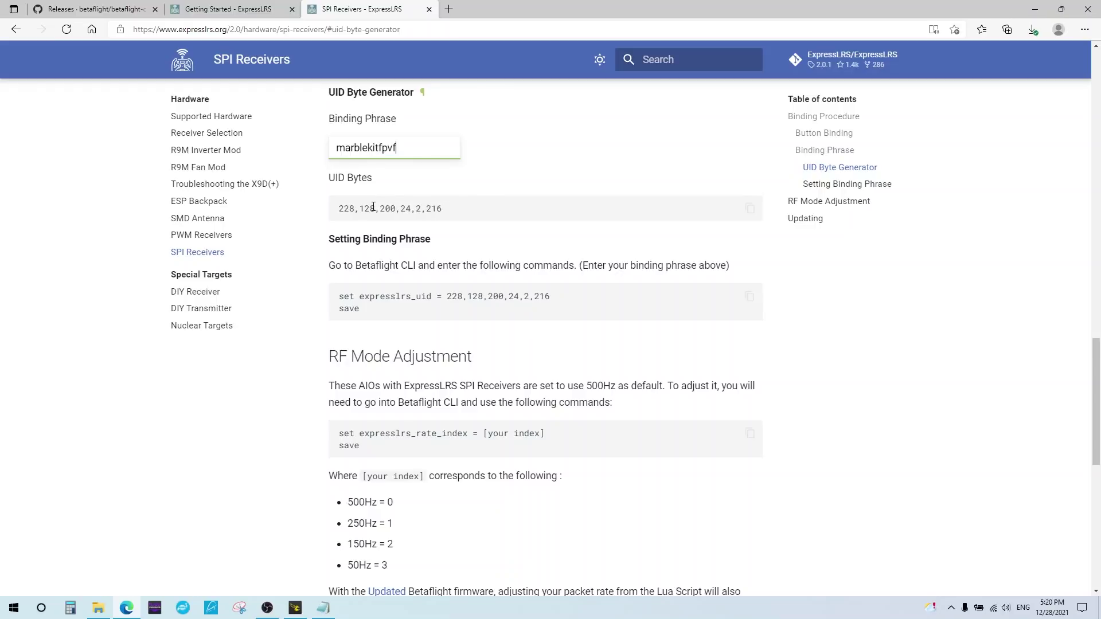
{"action": "key", "text": "BackSpace"}
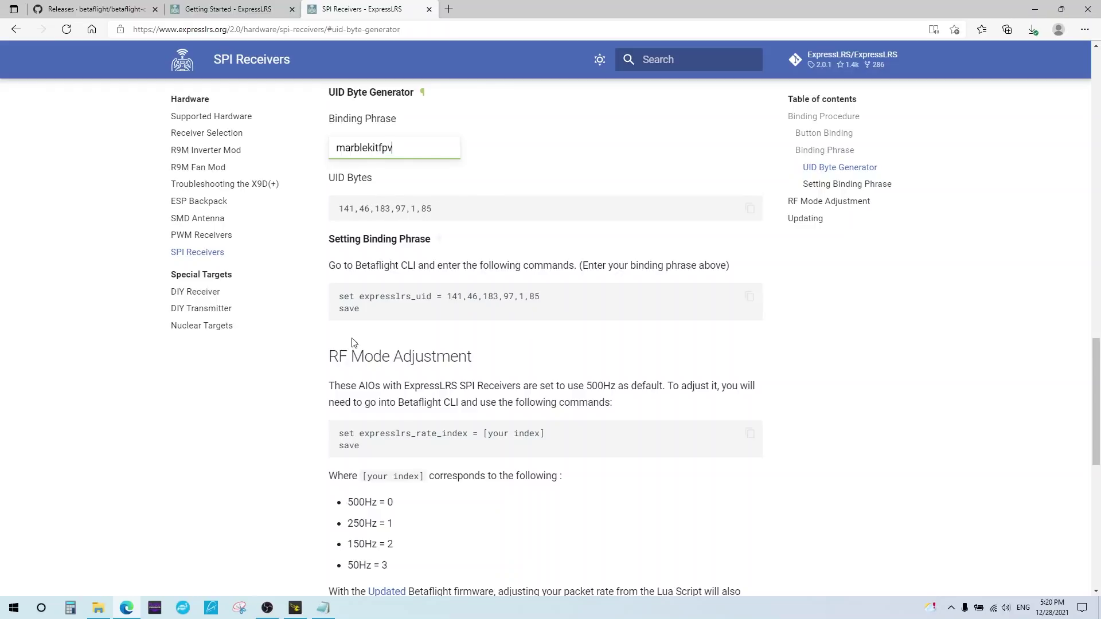
Step: Enter the ExpressLRS UID commands with save in the Betaflight CLI
{"action": "left_click", "coordinate": [297, 610]}
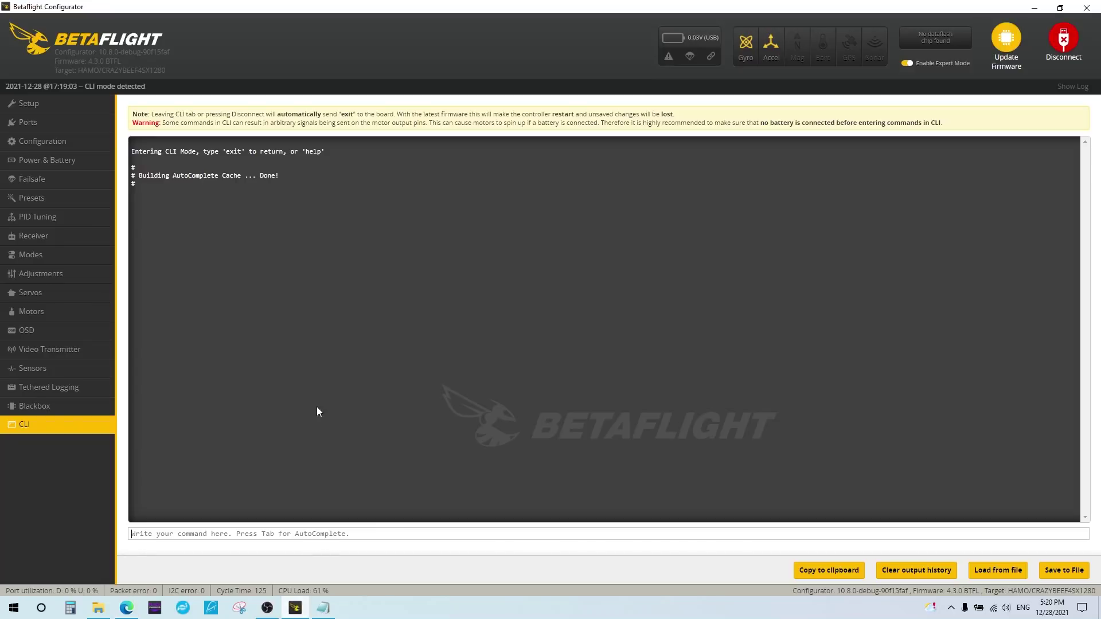
{"action": "type", "text": "save"}
{"action": "key", "text": "Return"}
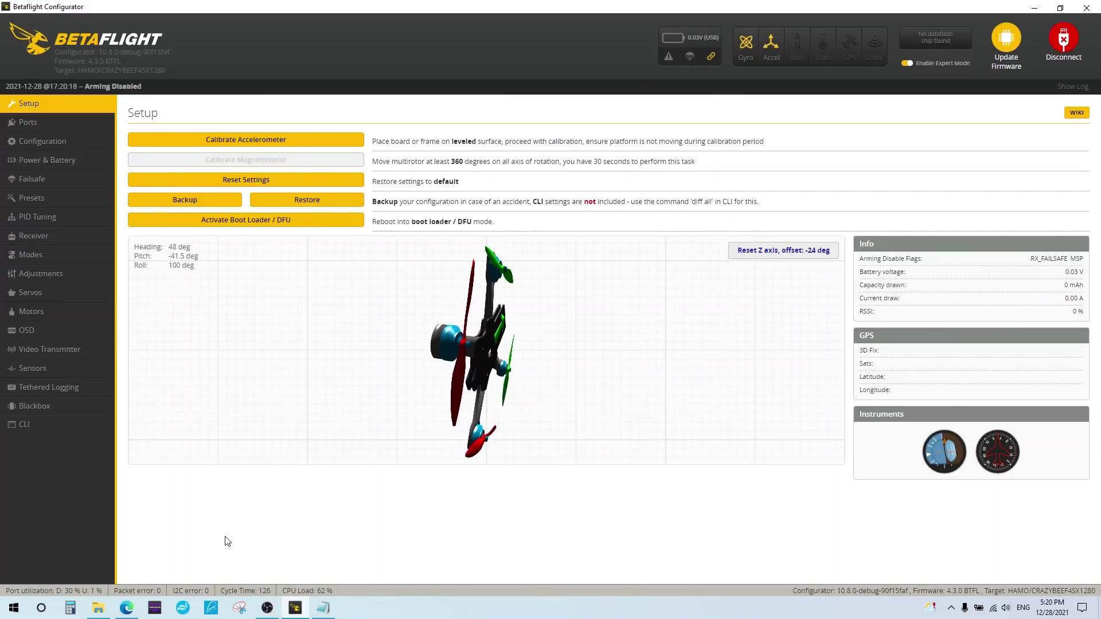
Step: Check the live channel bars on the Receiver tab
{"action": "left_click", "coordinate": [53, 237]}
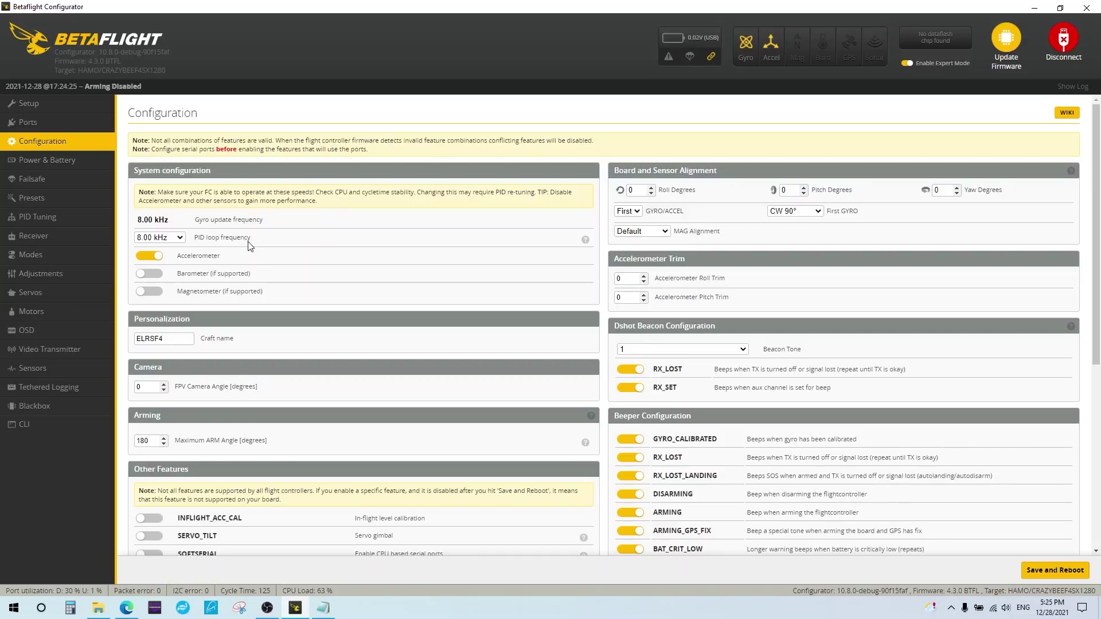
Step: Set PID loop frequency to 2.00 kHz, save and reboot, then check the Receiver page
{"action": "left_click", "coordinate": [179, 239]}
{"action": "left_click", "coordinate": [164, 307]}
{"action": "left_click", "coordinate": [1077, 571]}
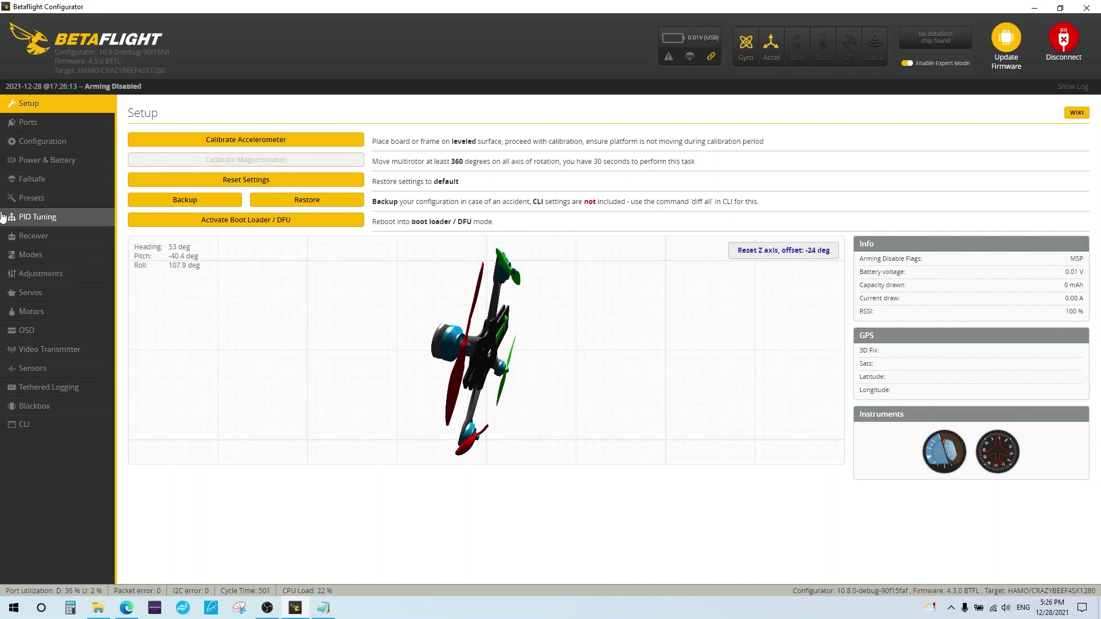
{"action": "left_click", "coordinate": [25, 236]}
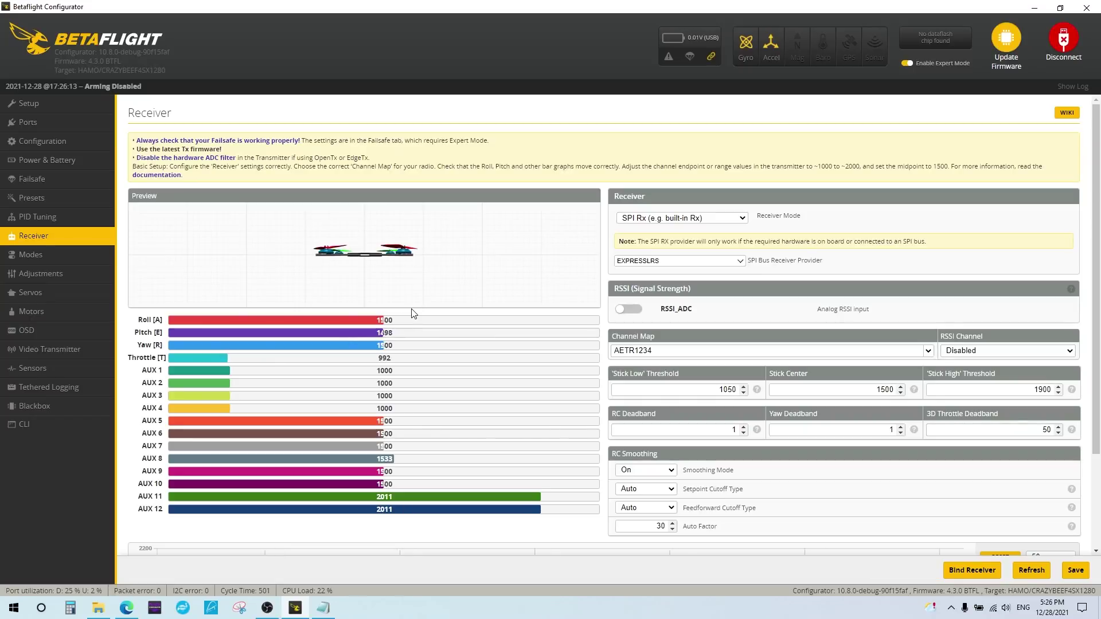